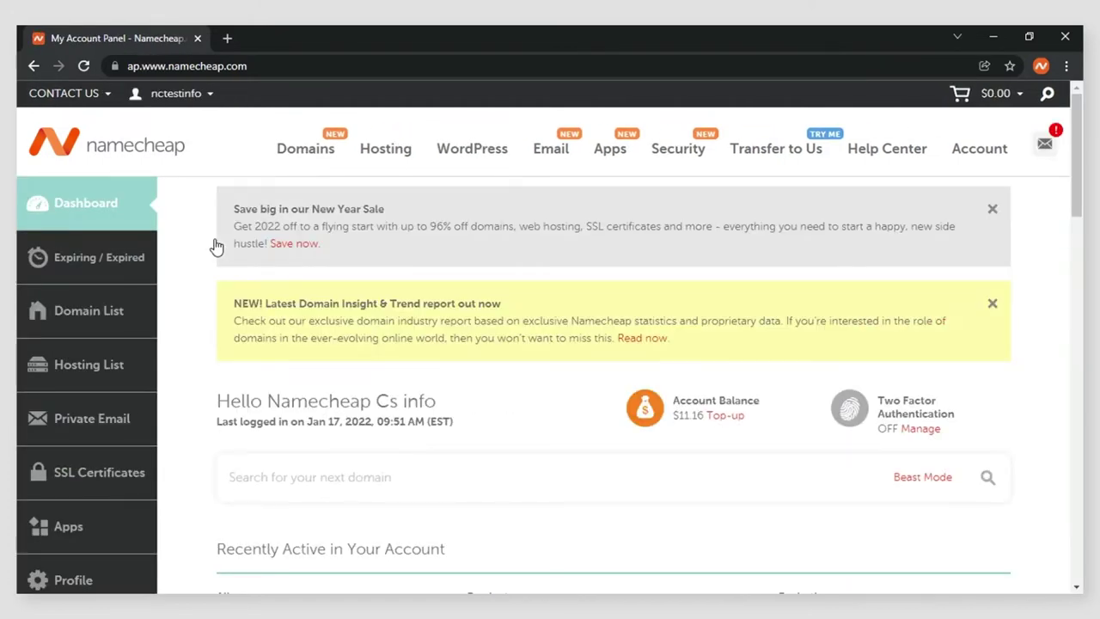
Step: Check transfer eligibility for anytestdomainanname.xyz on Namecheap's Domain Transfer page
mouse_move(311, 155)
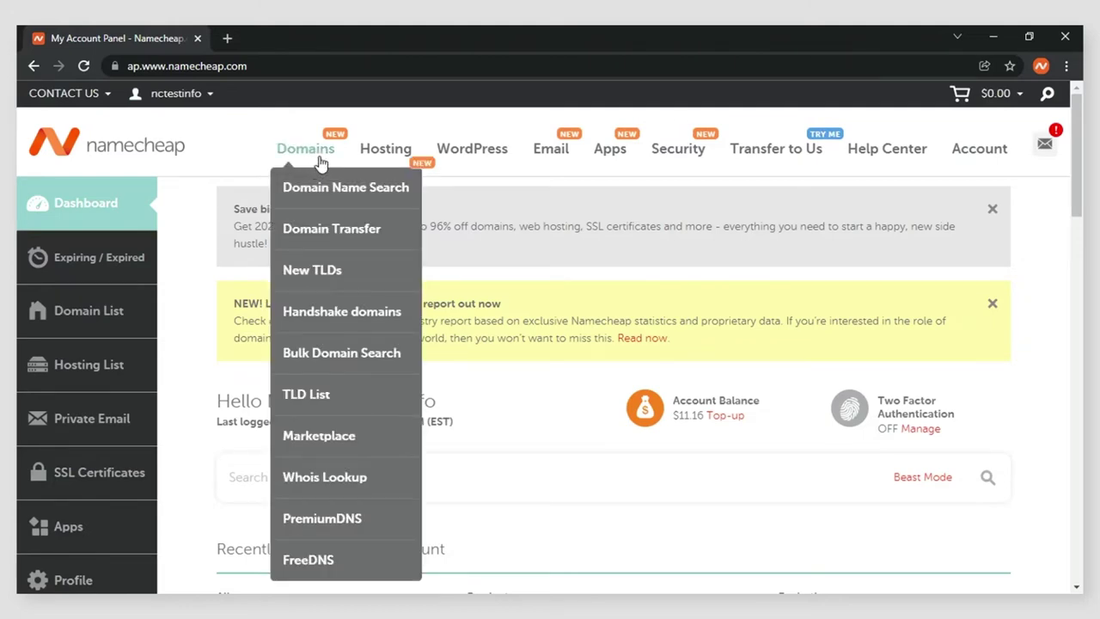
click(329, 236)
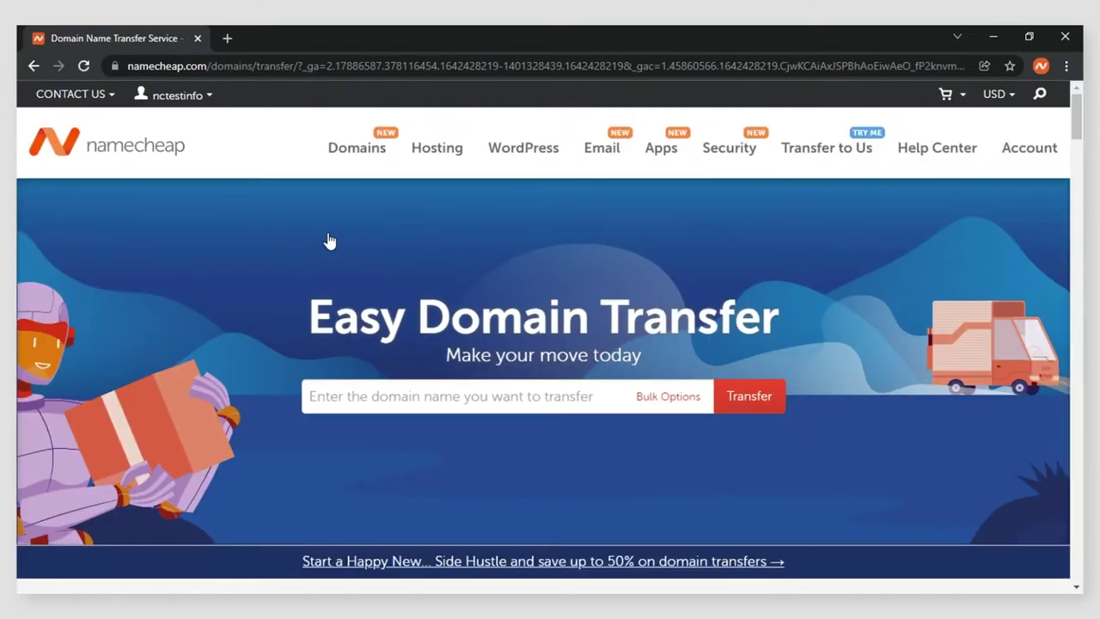
click(419, 395)
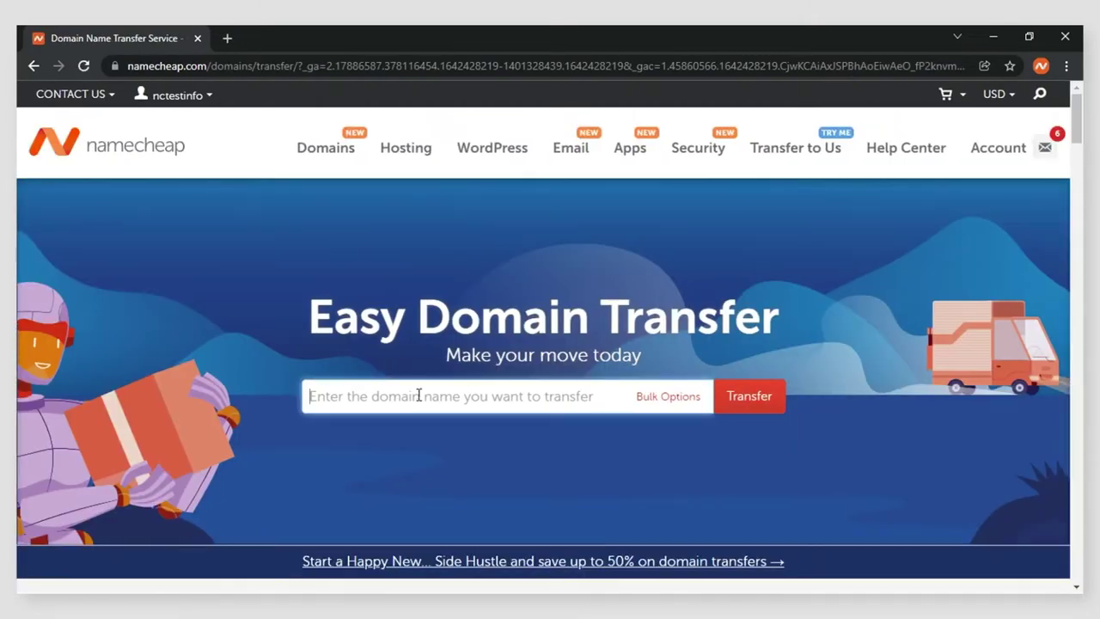
text(anytestdomainanname.xyz)
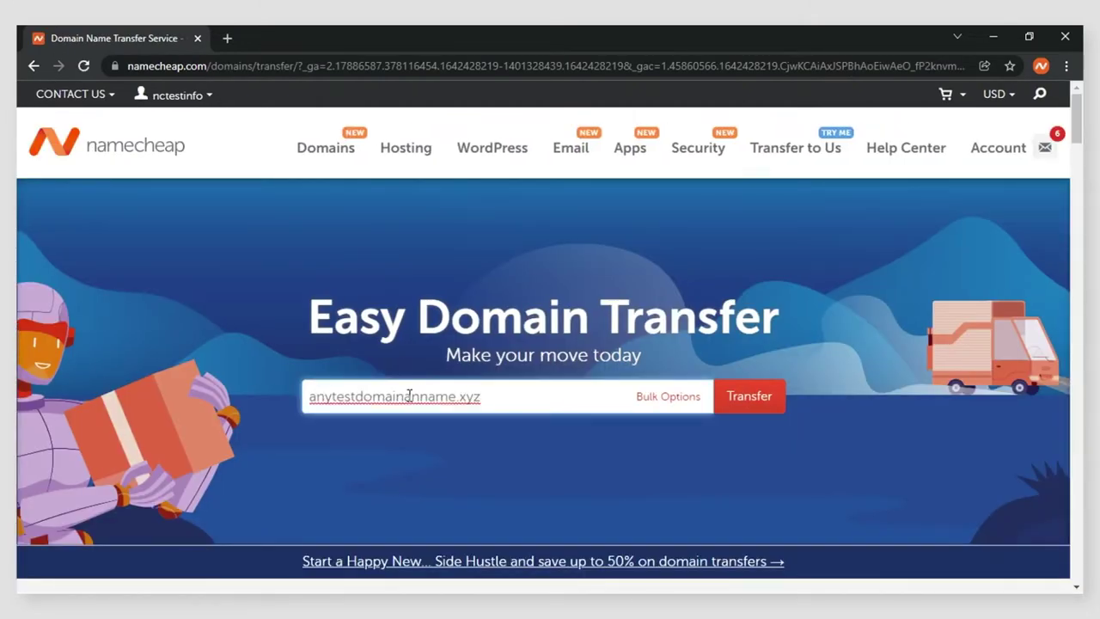
click(729, 408)
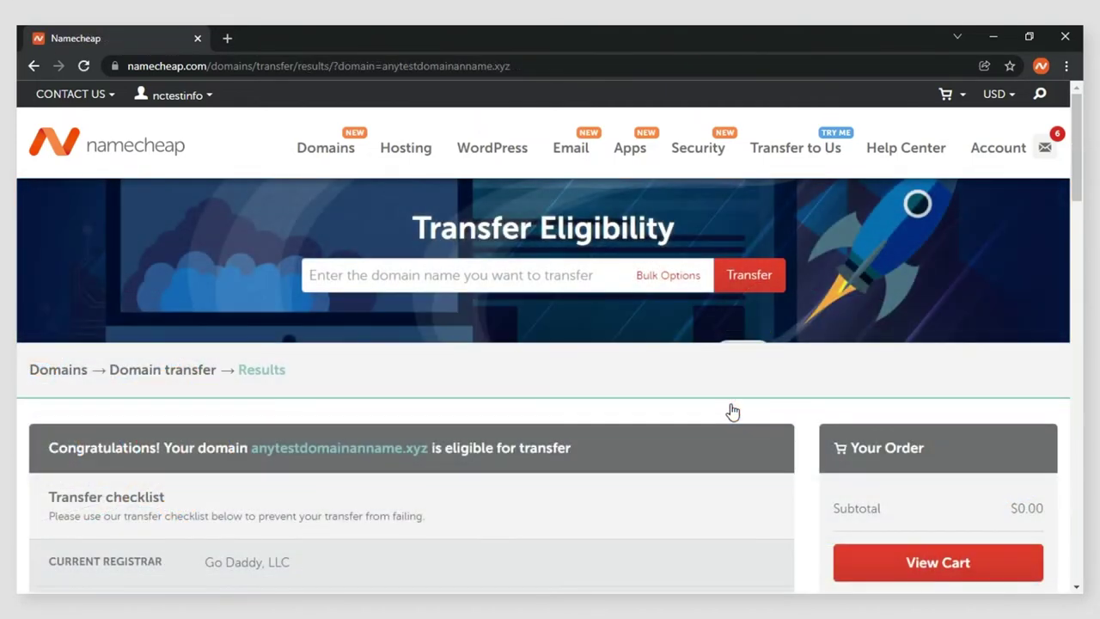
scroll(301, 408, down, 1)
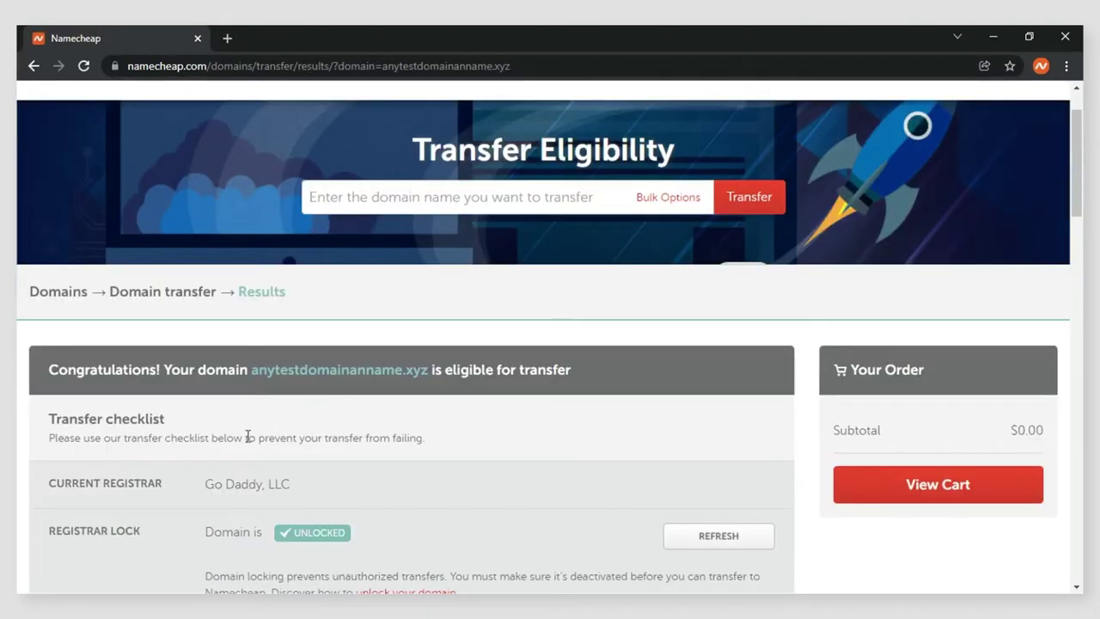
scroll(1079, 236, down, 2)
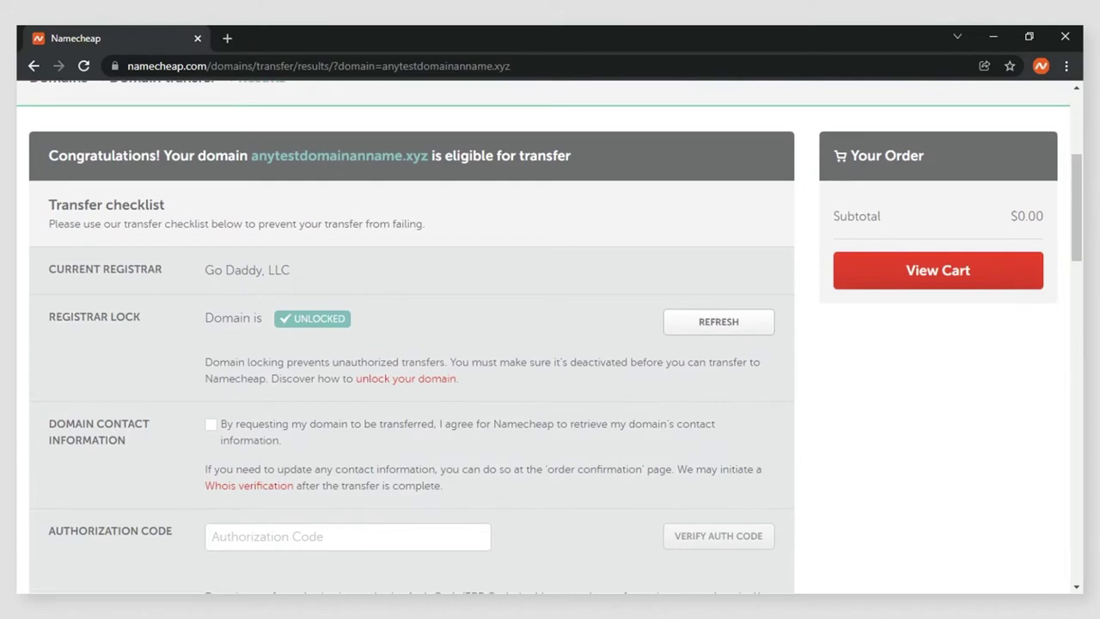
drag(1079, 252, 1079, 291)
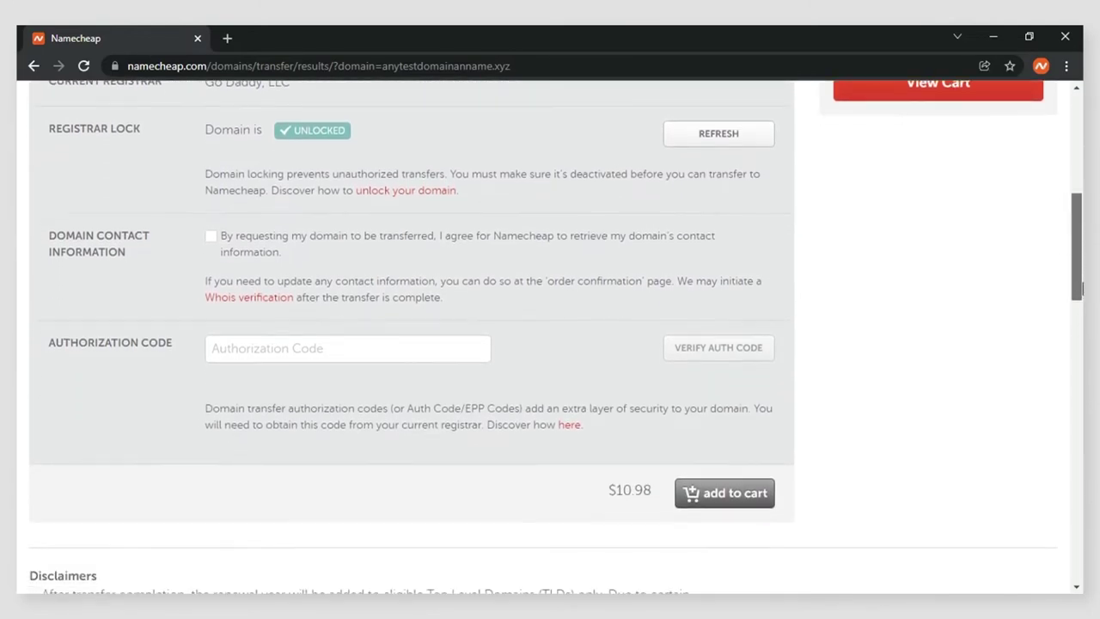
click(569, 426)
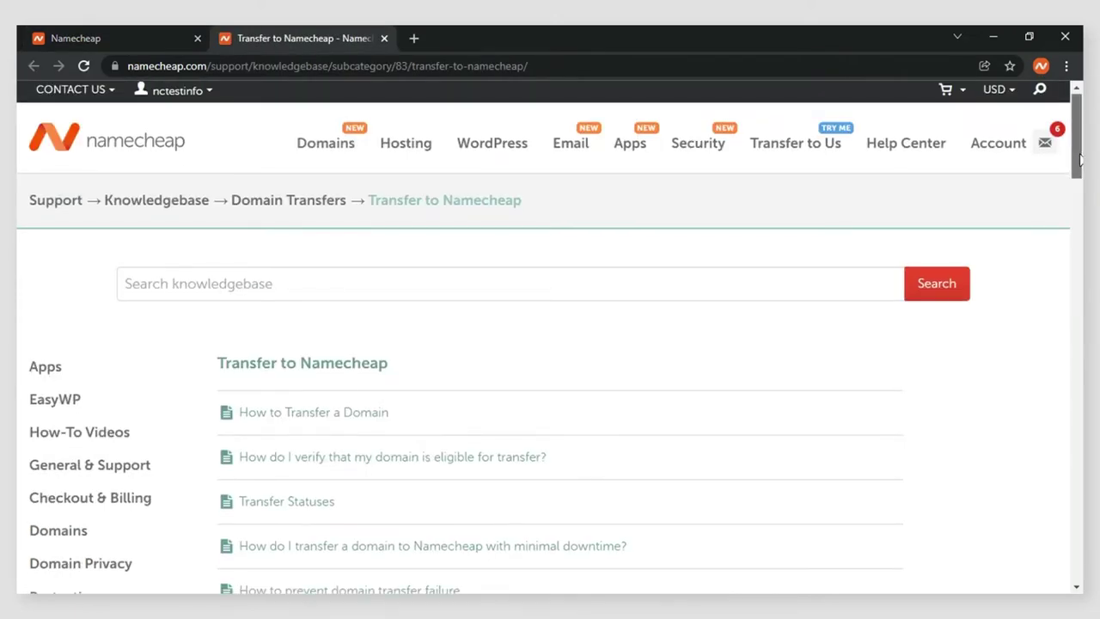
drag(1080, 157, 1080, 355)
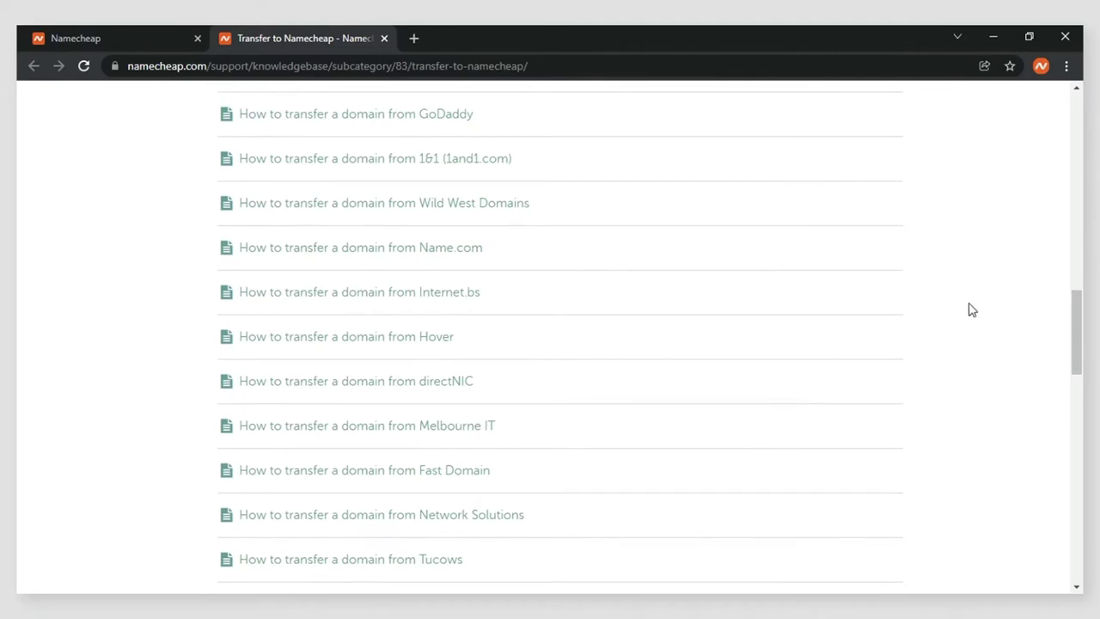
click(384, 37)
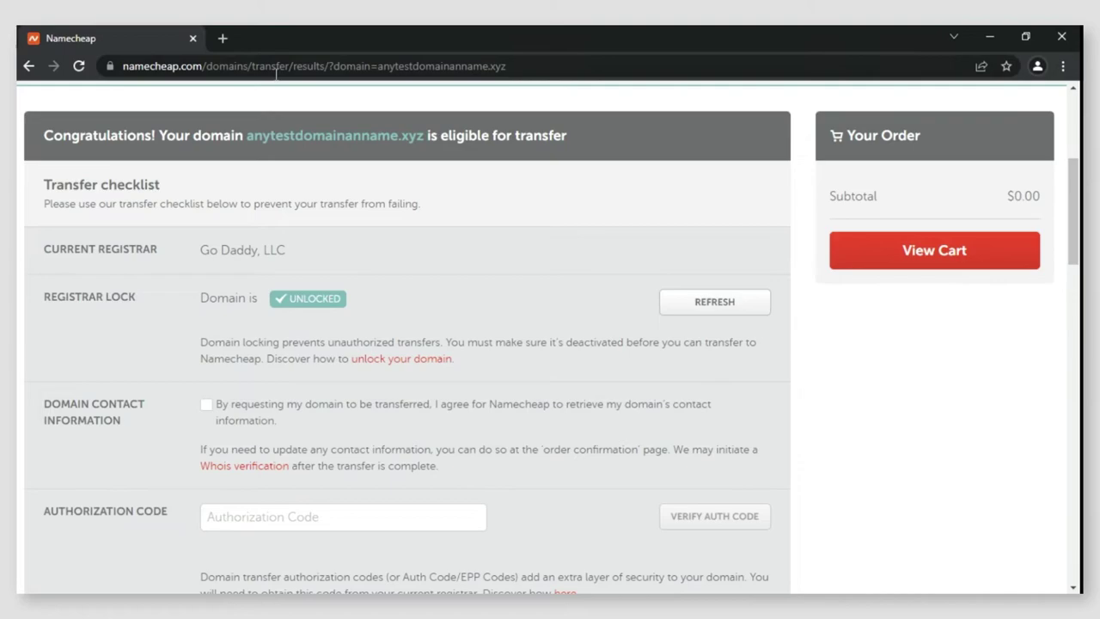
Step: Read the 'ok' entry on ICANN's EPP Status Codes page in a new tab, then return to Namecheap
click(225, 40)
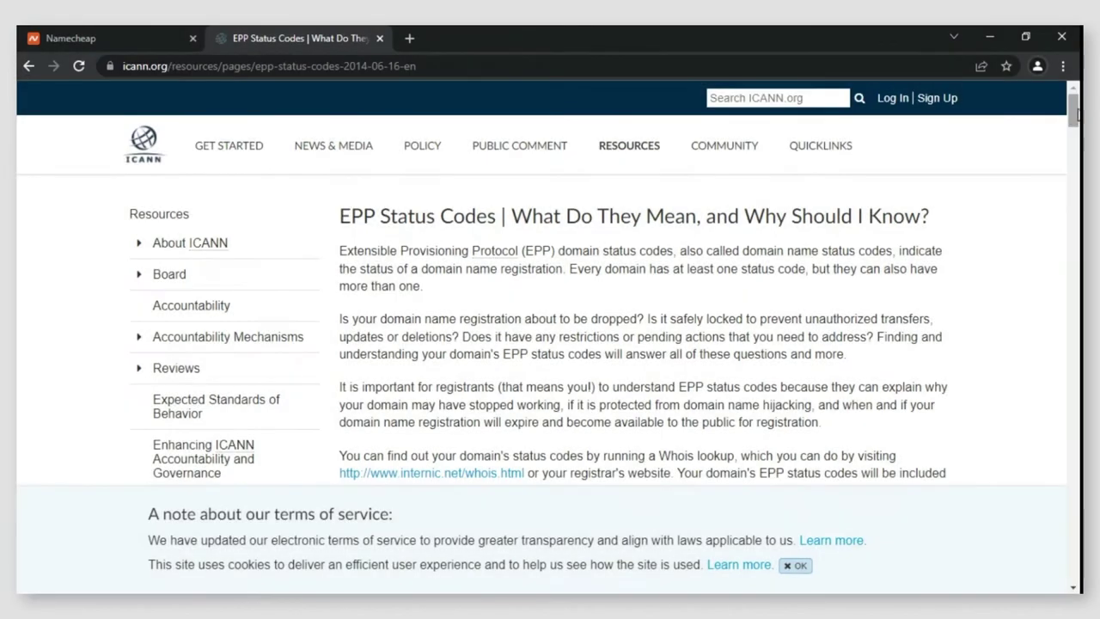
scroll(1037, 111, down, 15)
scroll(422, 208, down, 2)
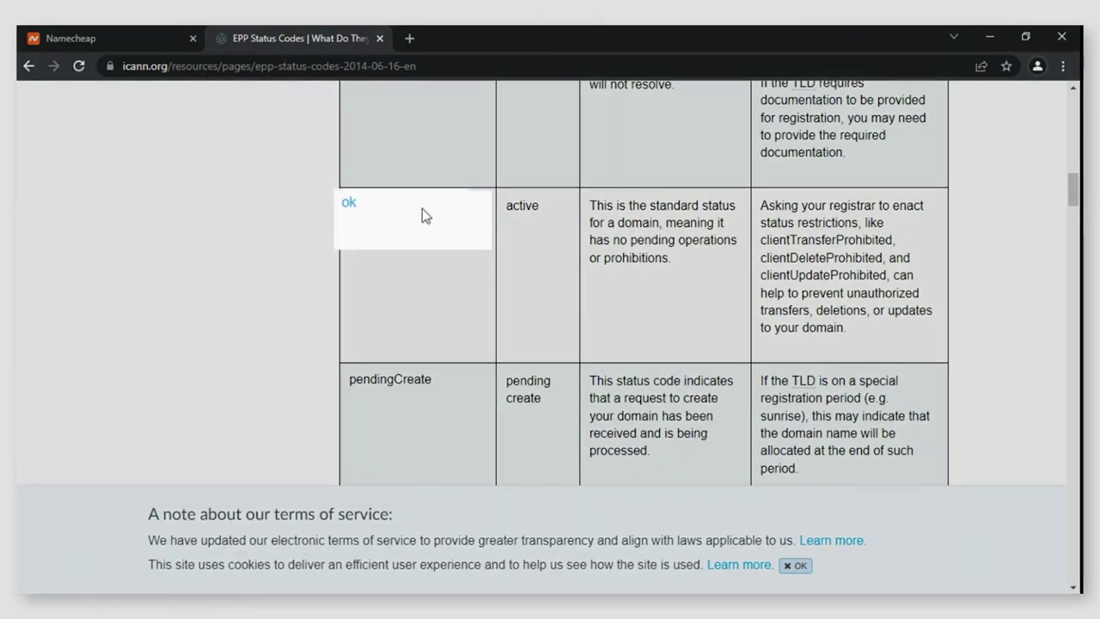
click(154, 41)
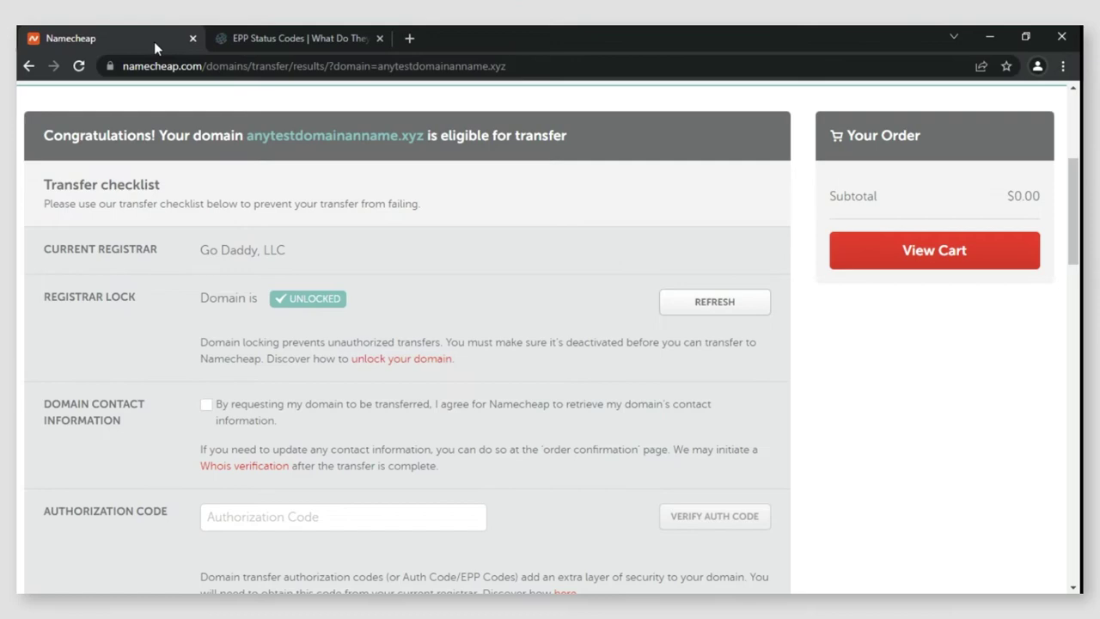
Step: Run a Namecheap Whois Lookup for anytestdomainanname.xyz in a background tab
scroll(203, 114, up, 4)
mouse_move(318, 153)
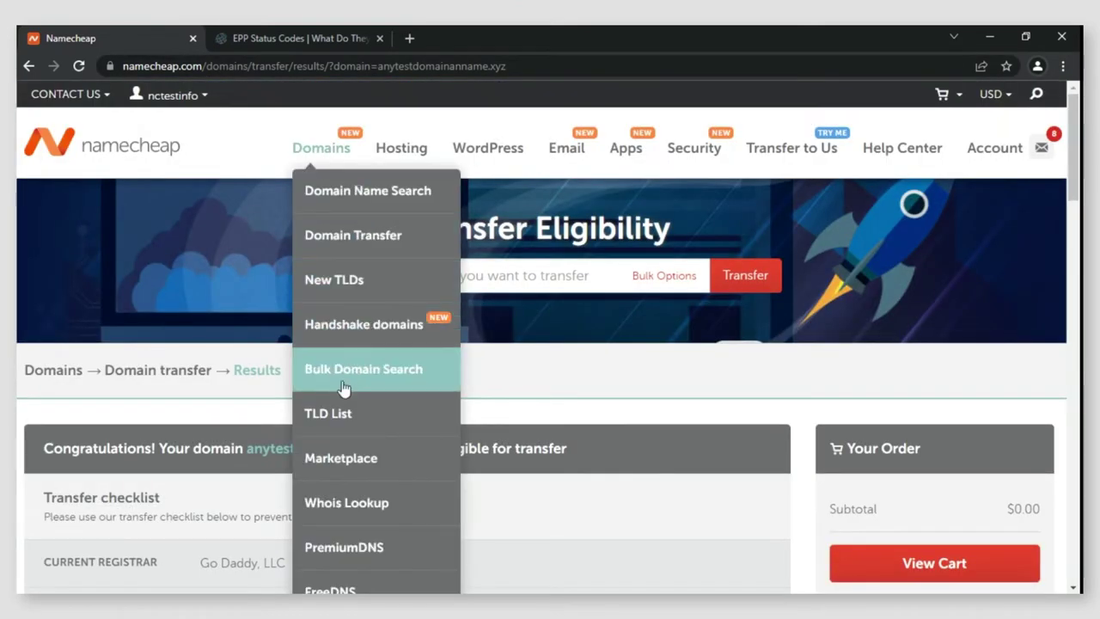
middle_click(351, 505)
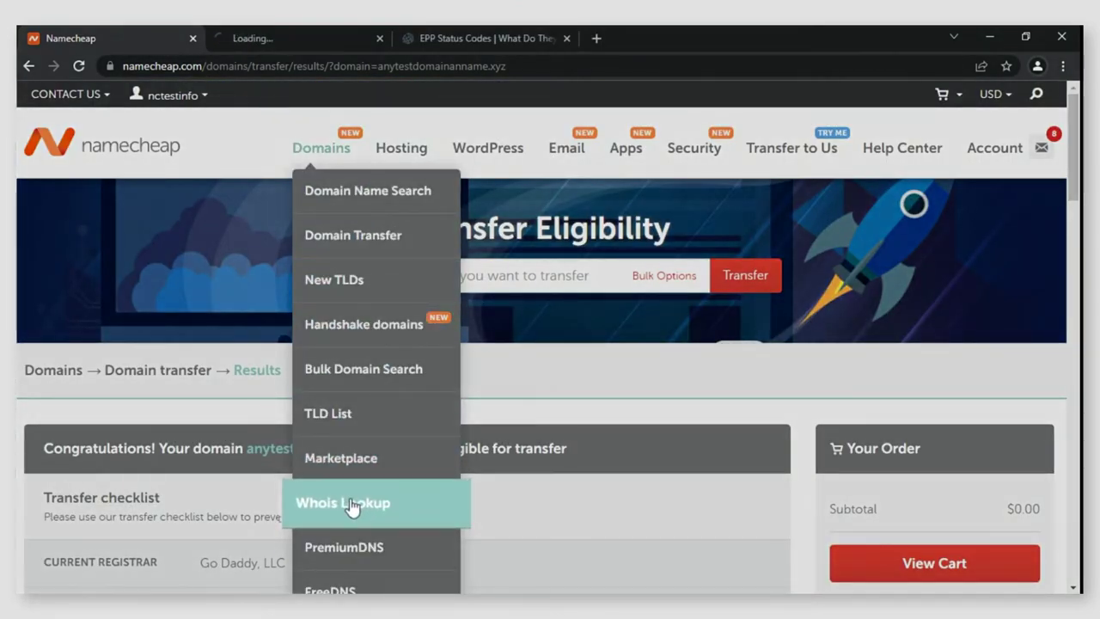
key(ctrl+Tab)
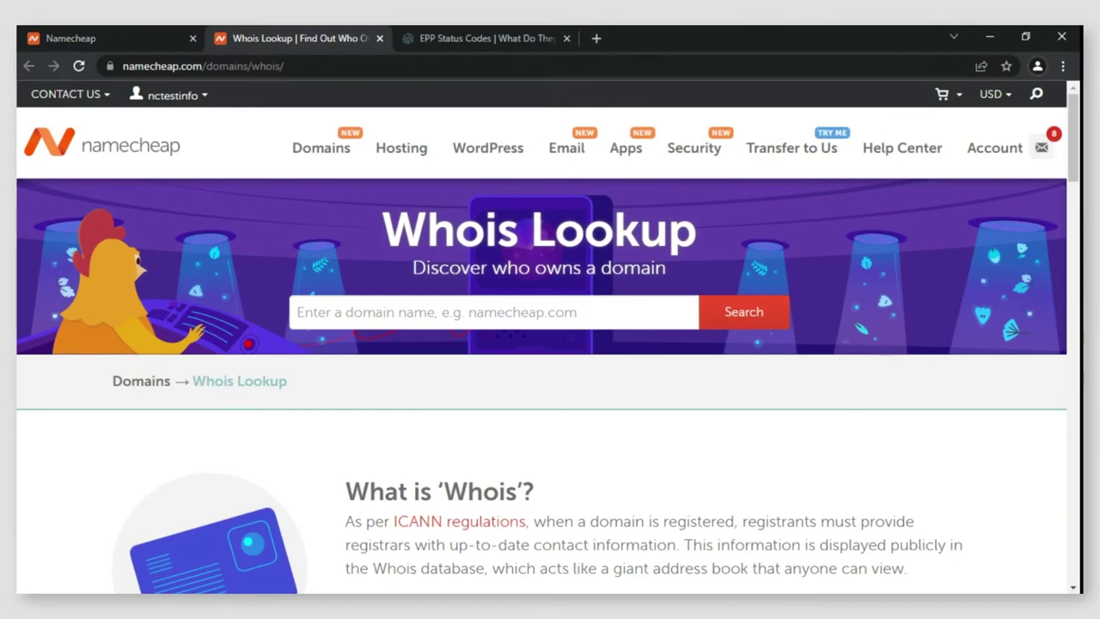
click(494, 312)
text(anytestdomainanname.xyz)
click(742, 315)
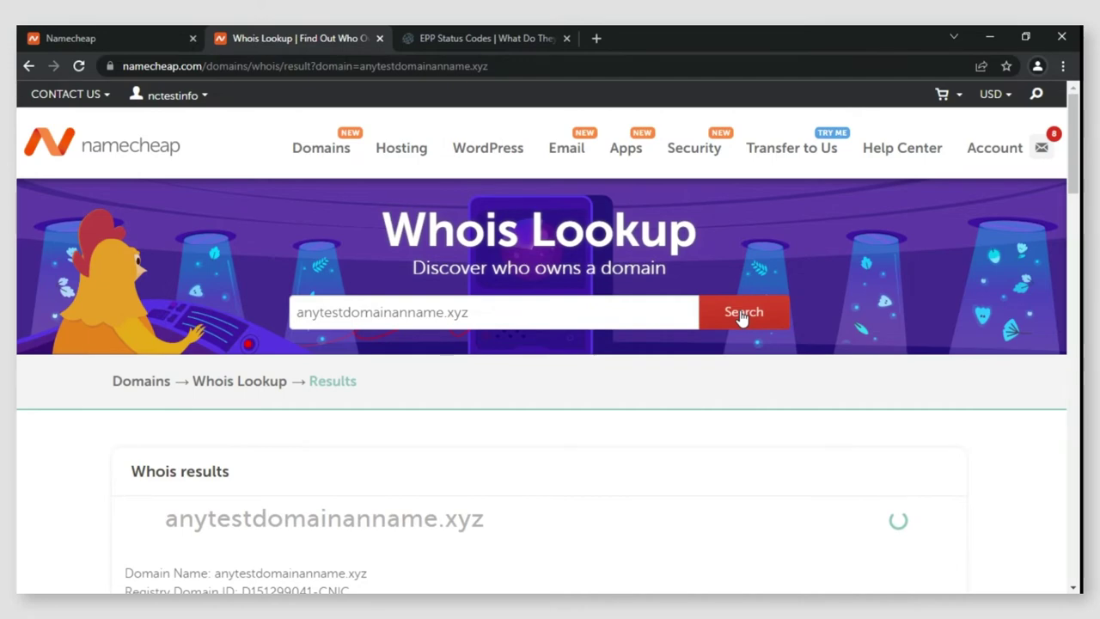
Step: Highlight the two Name Server lines and the Domain Status 'ok' line in the Whois results
scroll(896, 257, down, 7)
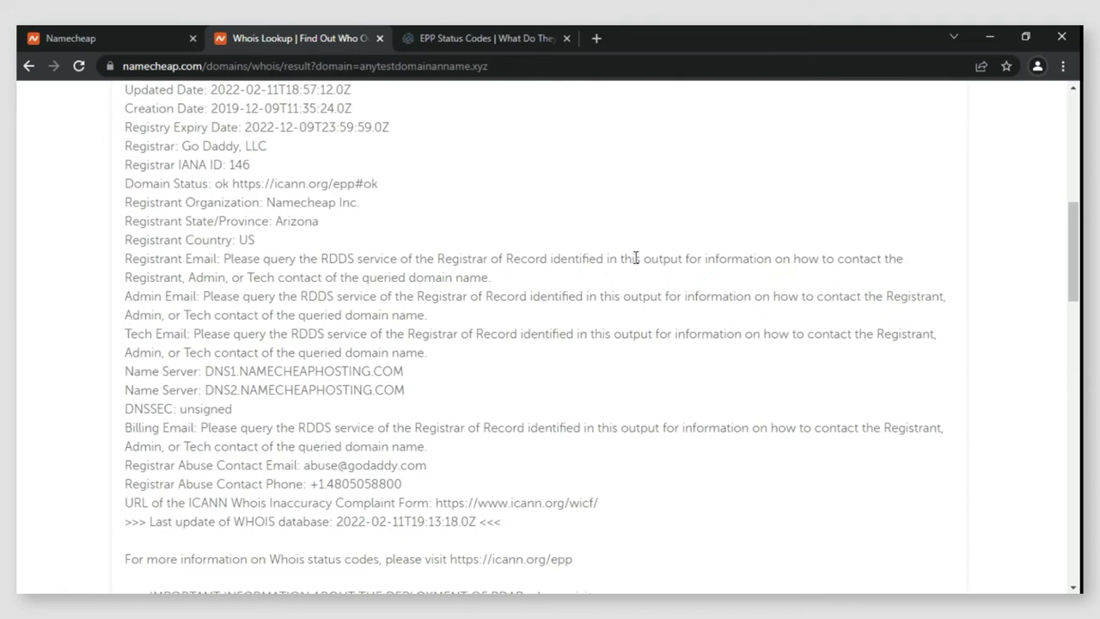
drag(409, 394, 125, 375)
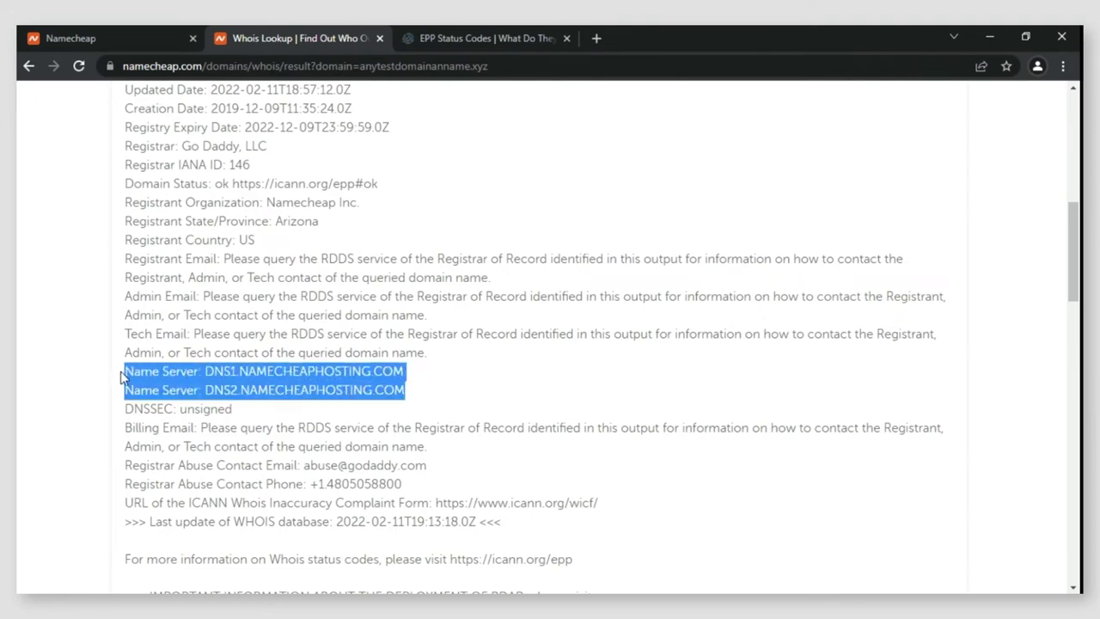
click(452, 402)
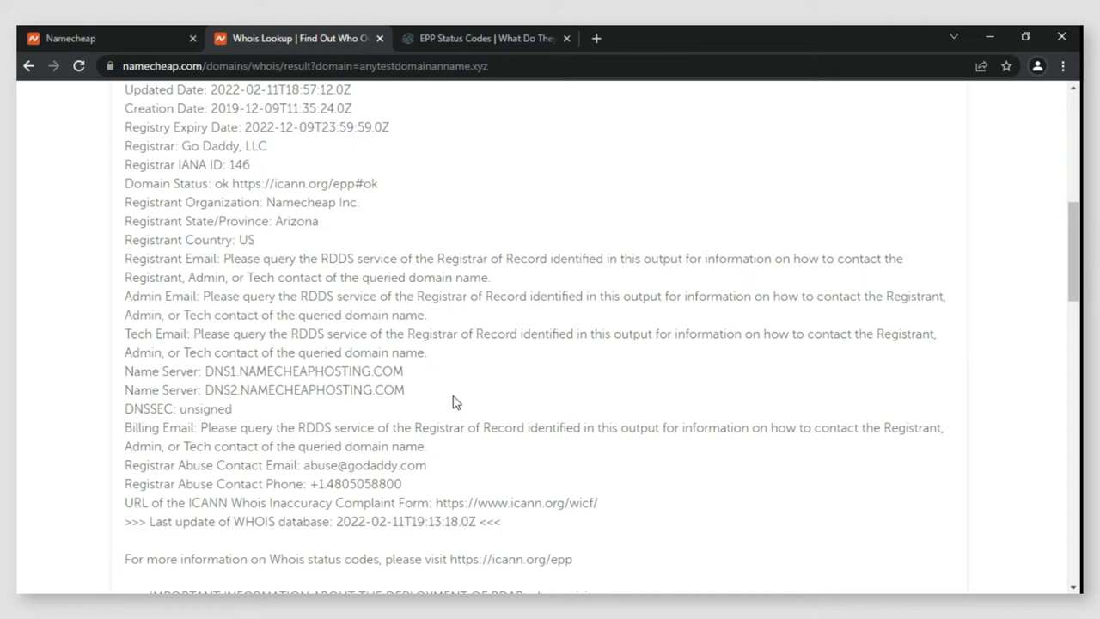
drag(406, 390, 123, 369)
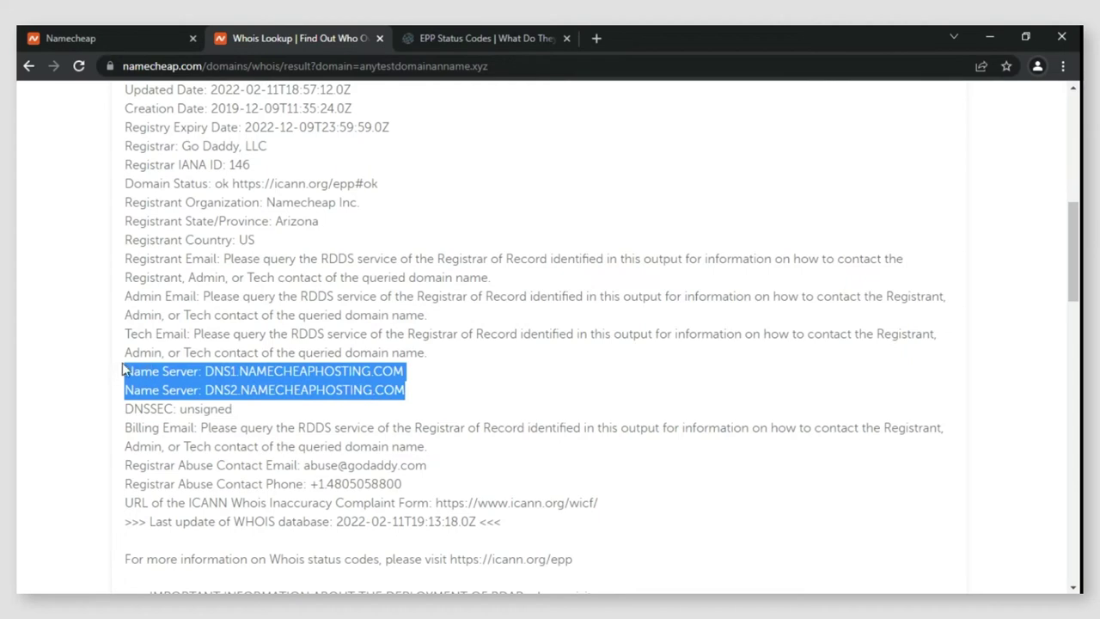
click(270, 320)
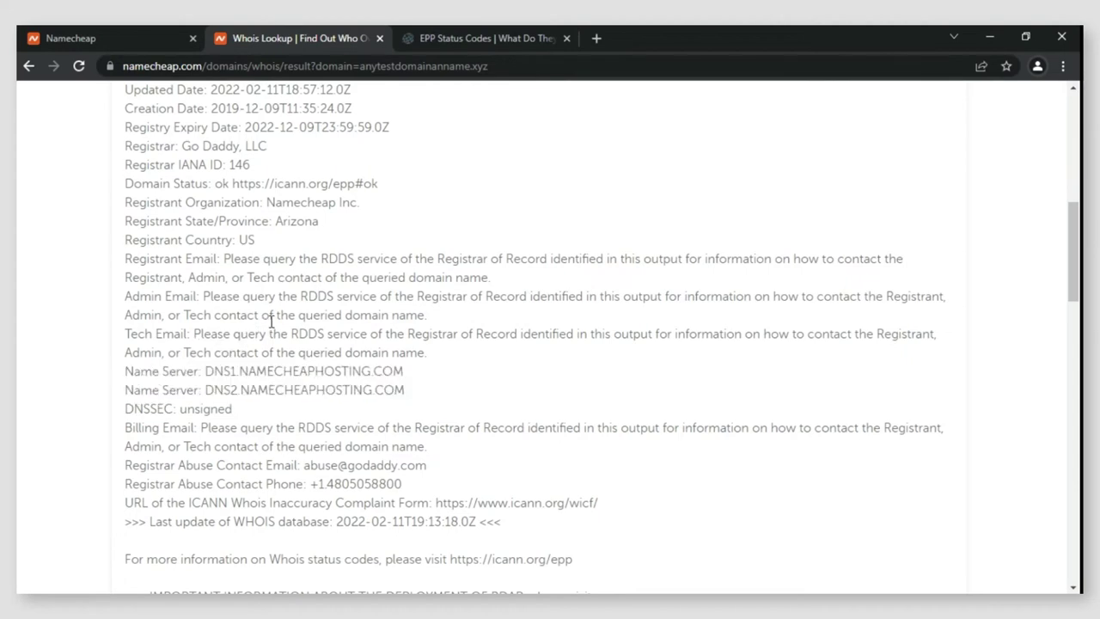
scroll(270, 322, up, 1)
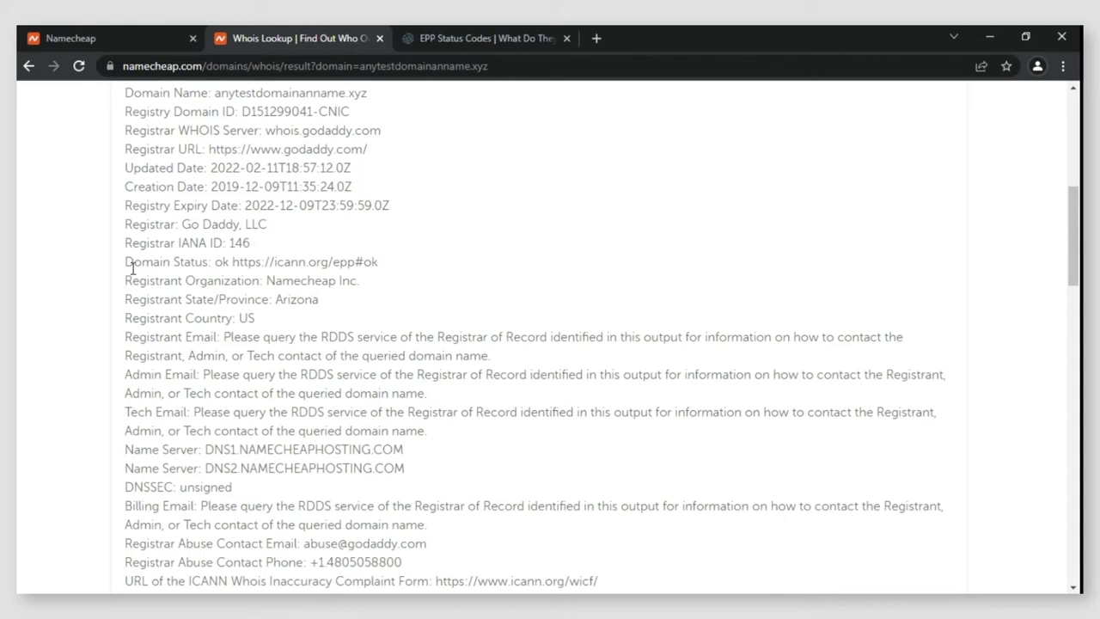
drag(125, 262, 381, 266)
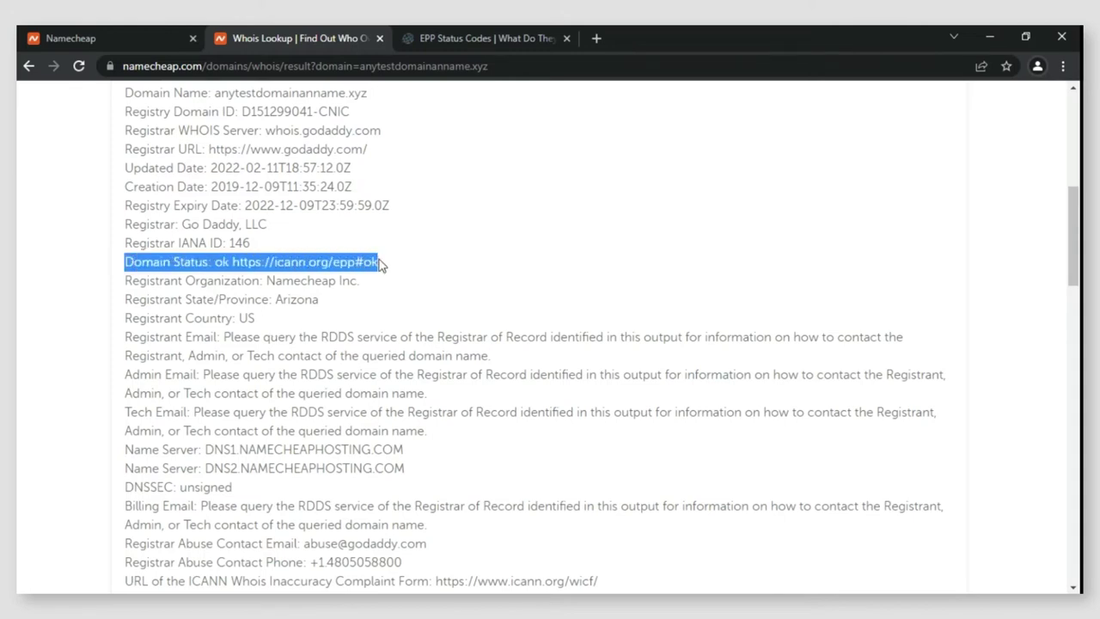
click(467, 258)
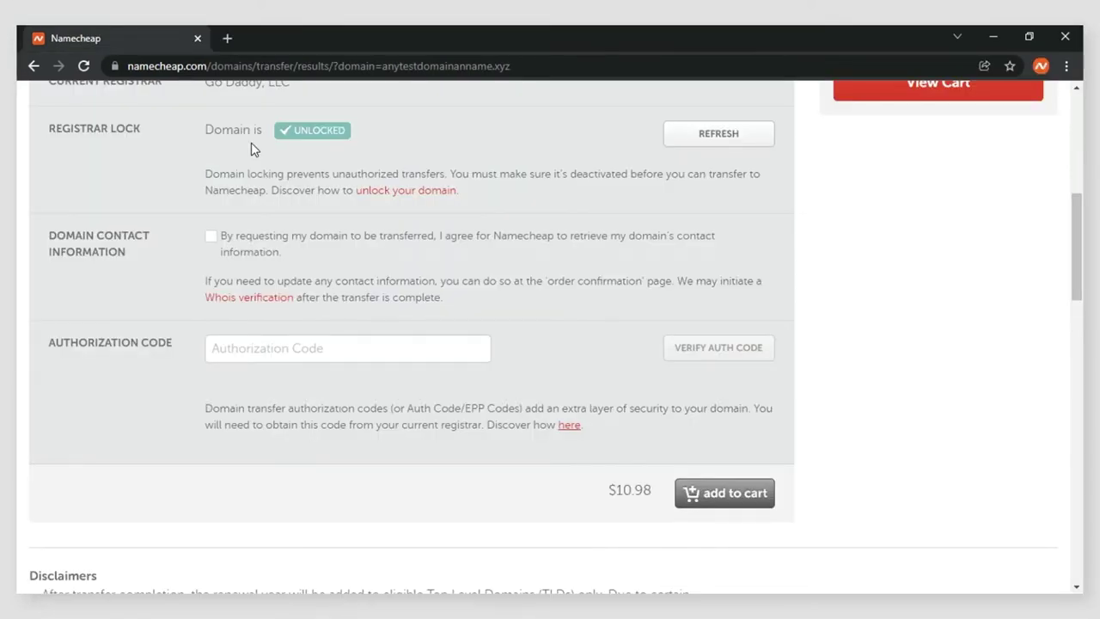
Step: Point out the UNLOCKED registrar lock and tick the Domain Contact Information consent checkbox
scroll(257, 215, up, 2)
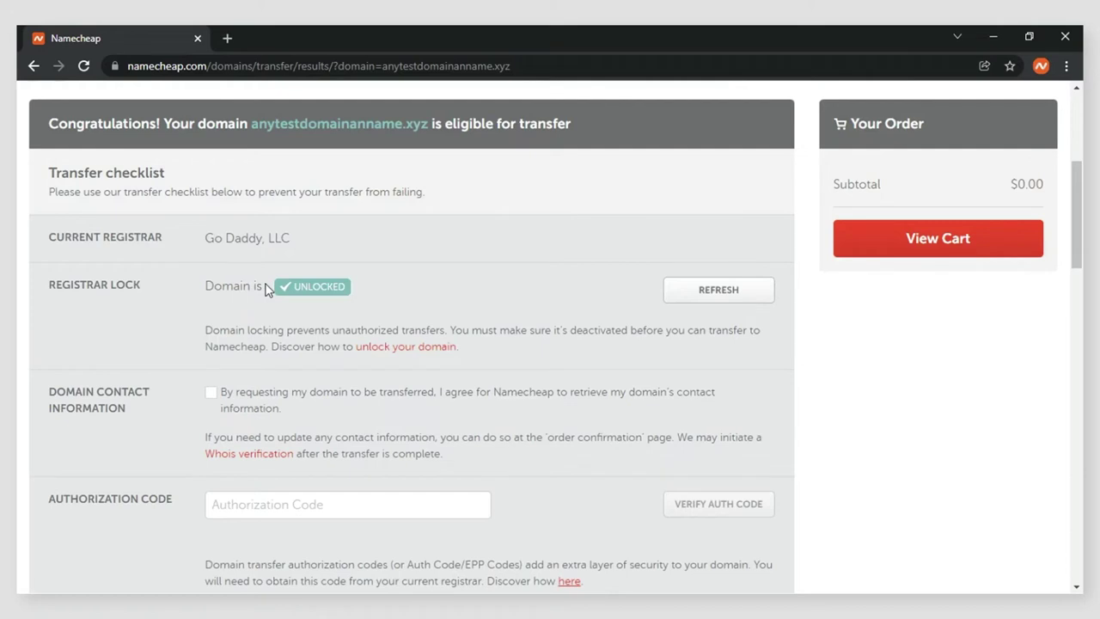
drag(205, 287, 223, 286)
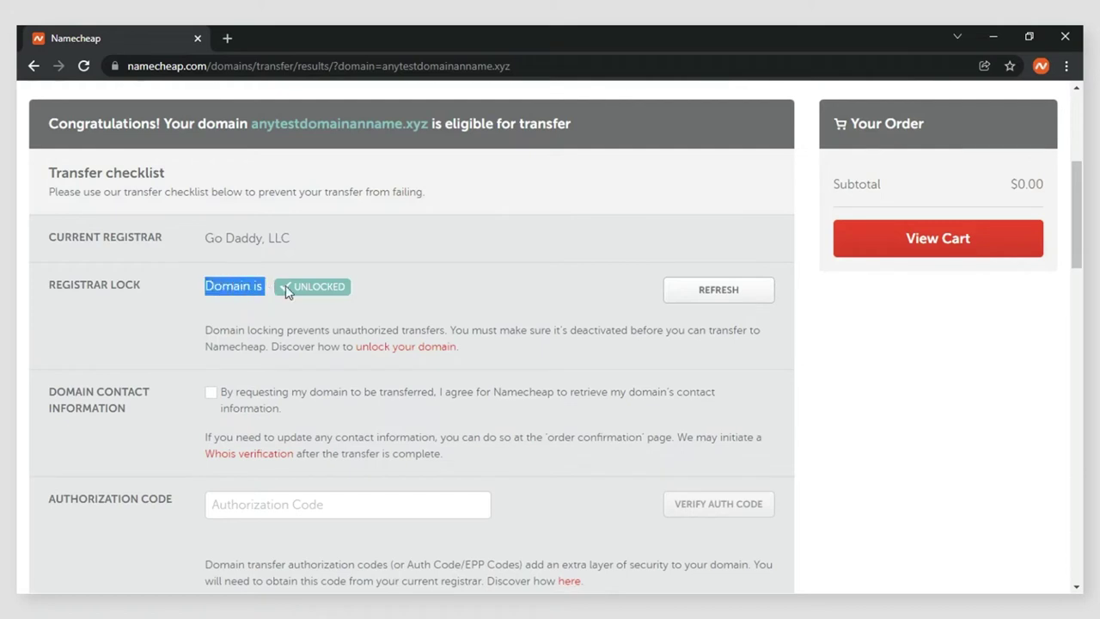
click(340, 309)
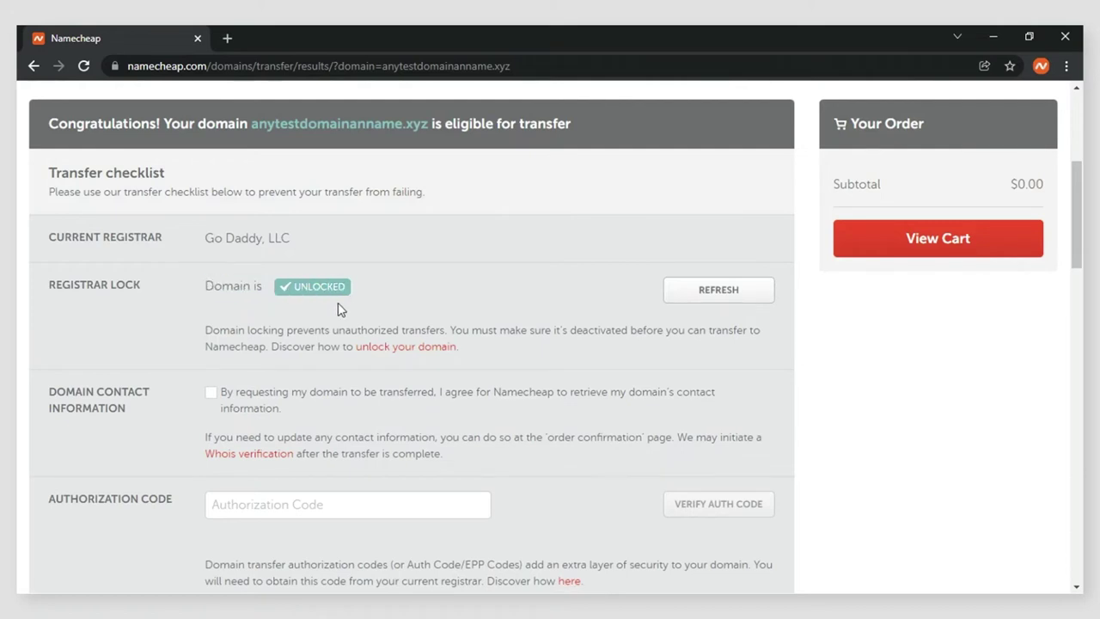
click(237, 395)
Step: Paste and verify the authorization code, add the $10.98 transfer to the cart, and view the cart
drag(1078, 253, 1077, 295)
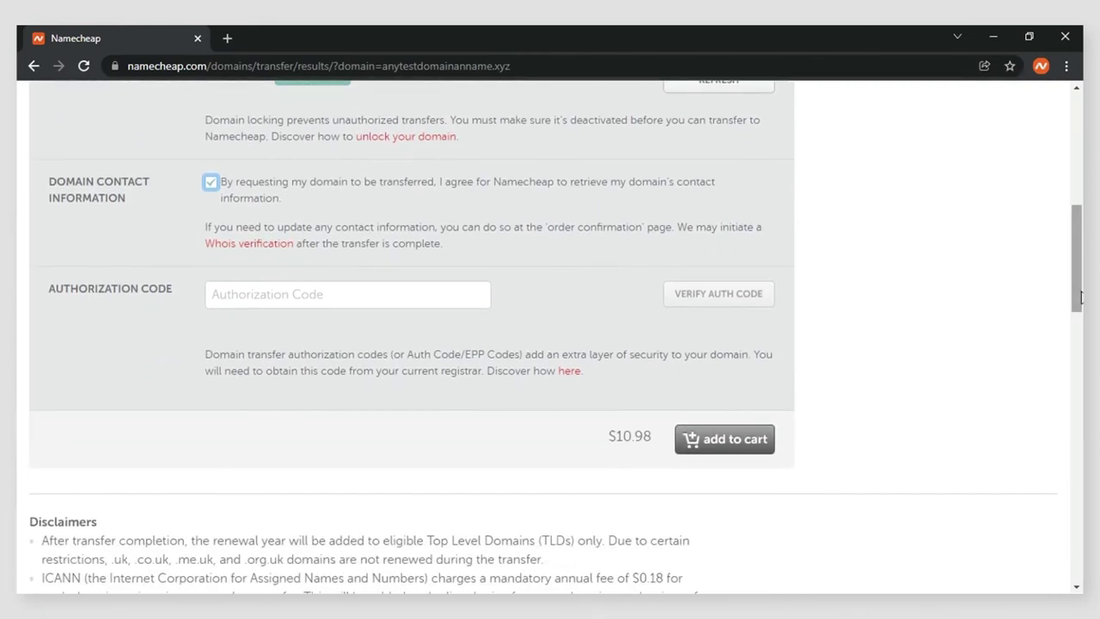
click(389, 293)
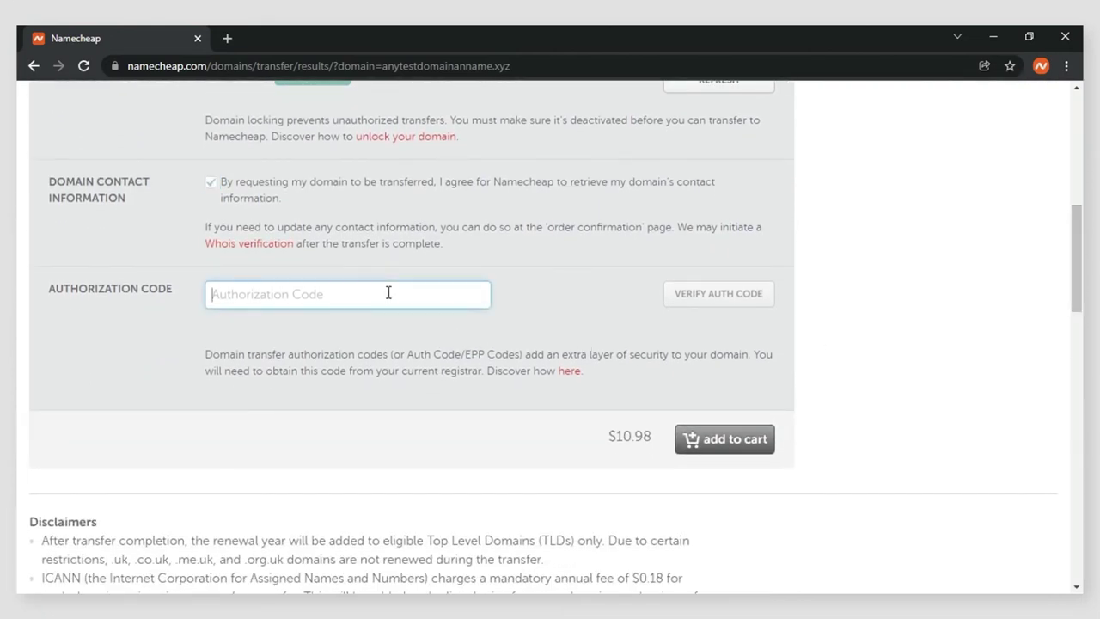
key(ctrl+v)
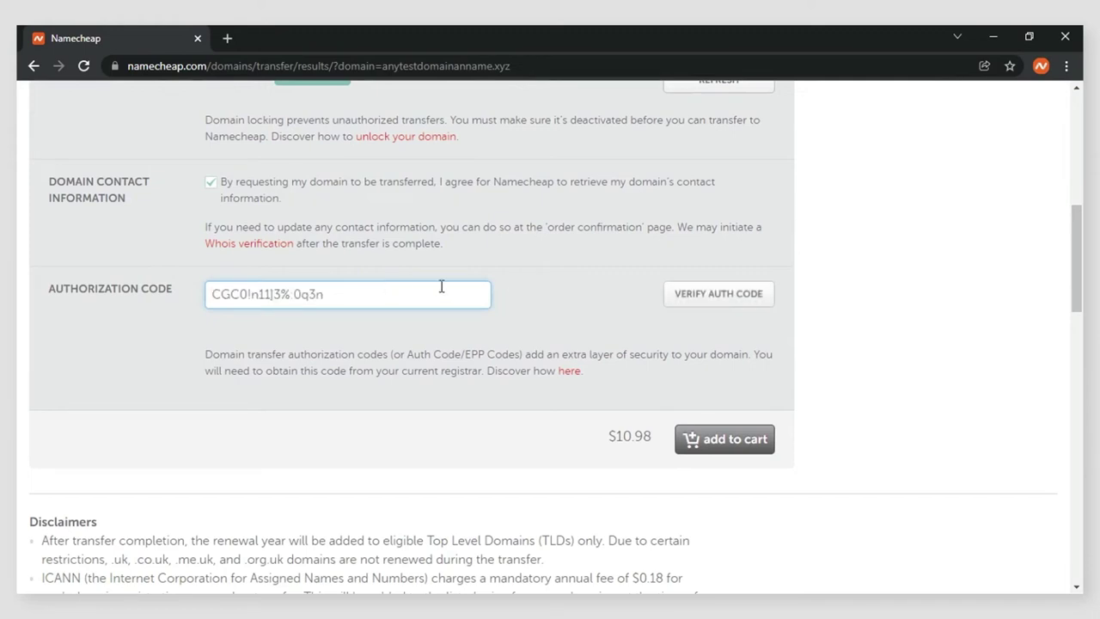
click(686, 295)
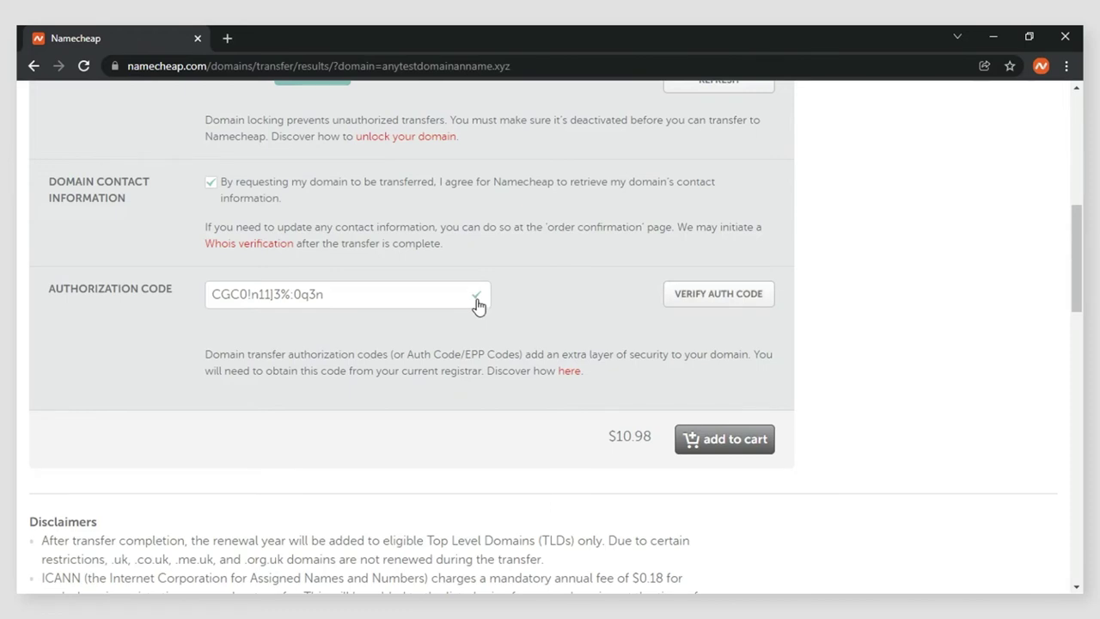
click(731, 445)
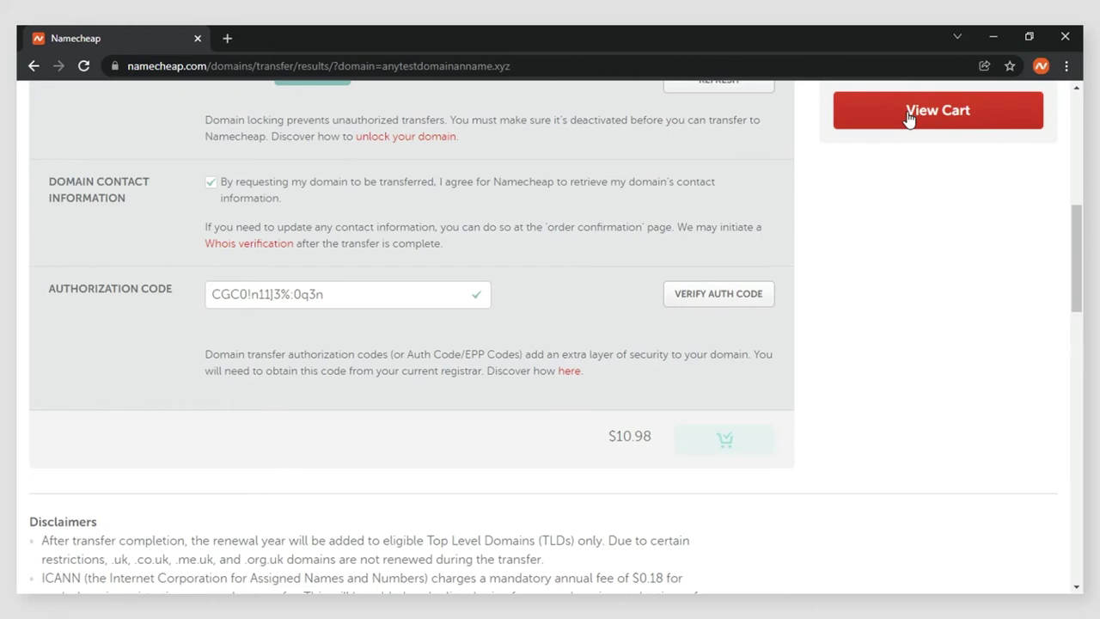
click(909, 113)
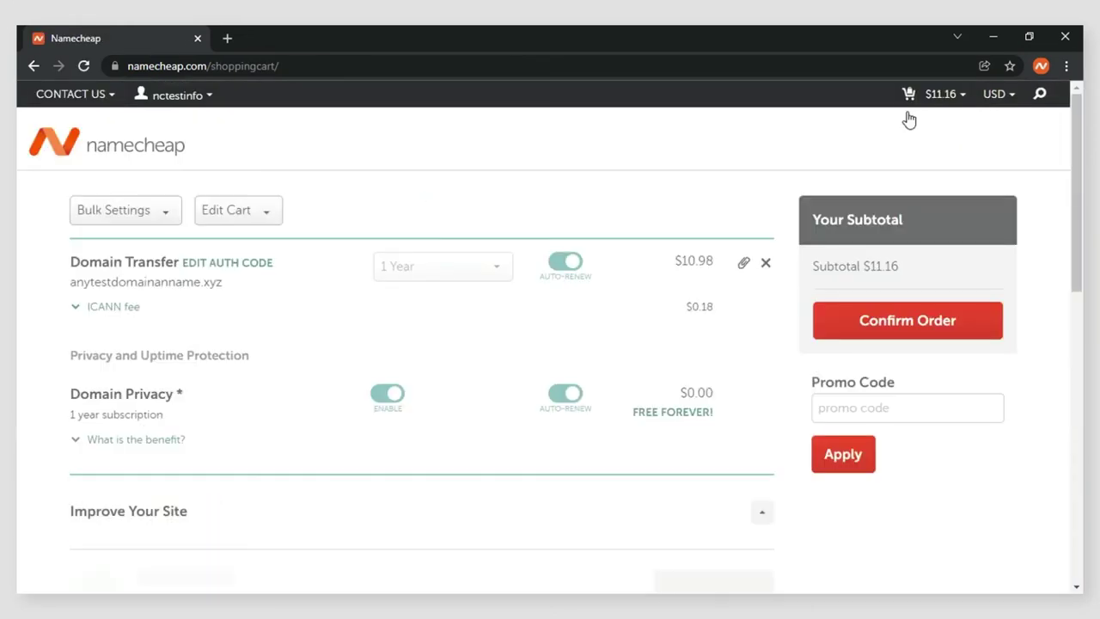
Step: Confirm the $11.16 order and pay for it with Account Funds
click(891, 319)
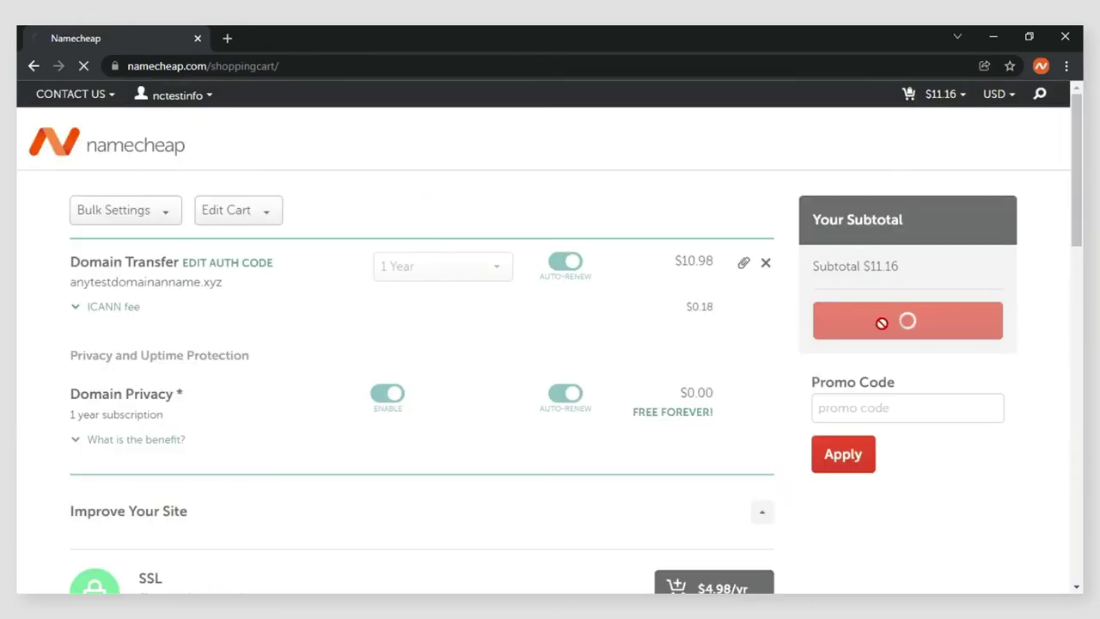
drag(1074, 146, 1081, 162)
scroll(923, 284, down, 5)
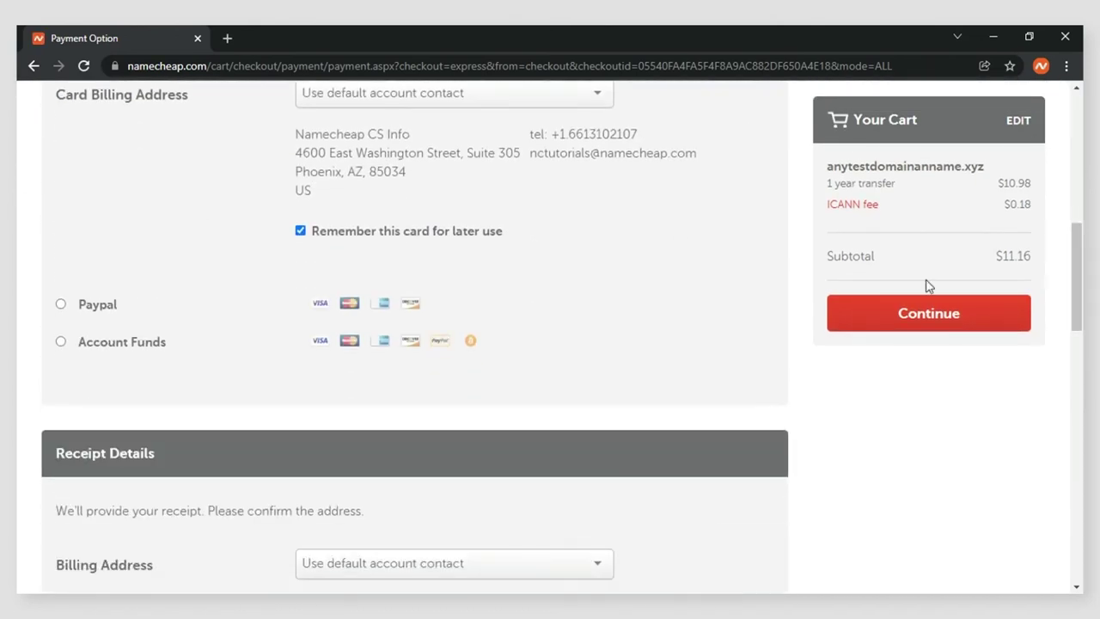
click(62, 343)
click(846, 311)
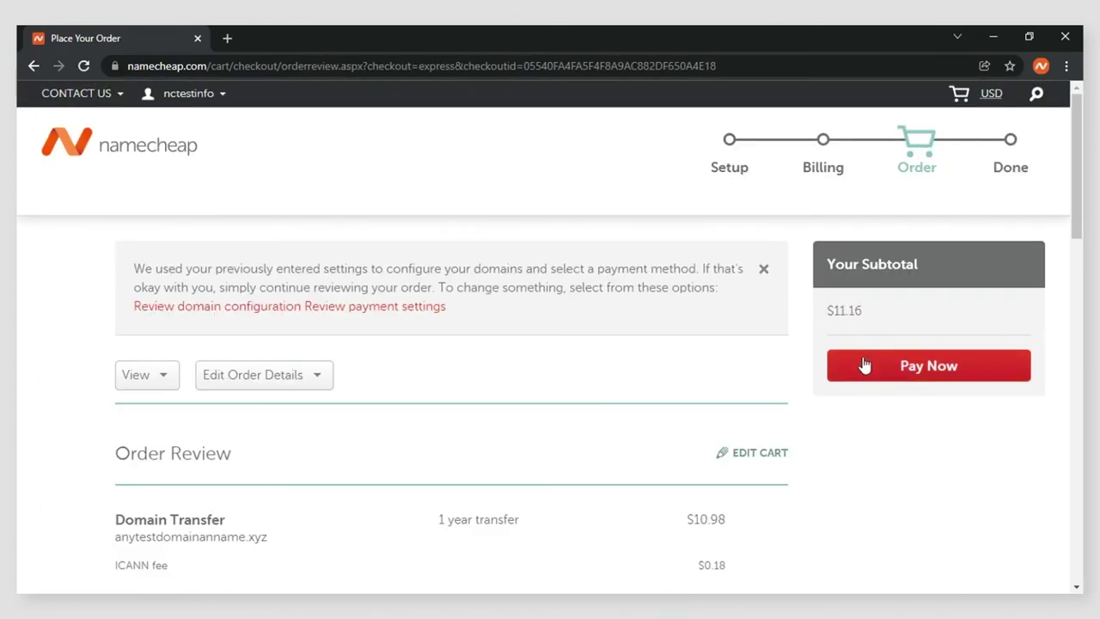
click(862, 365)
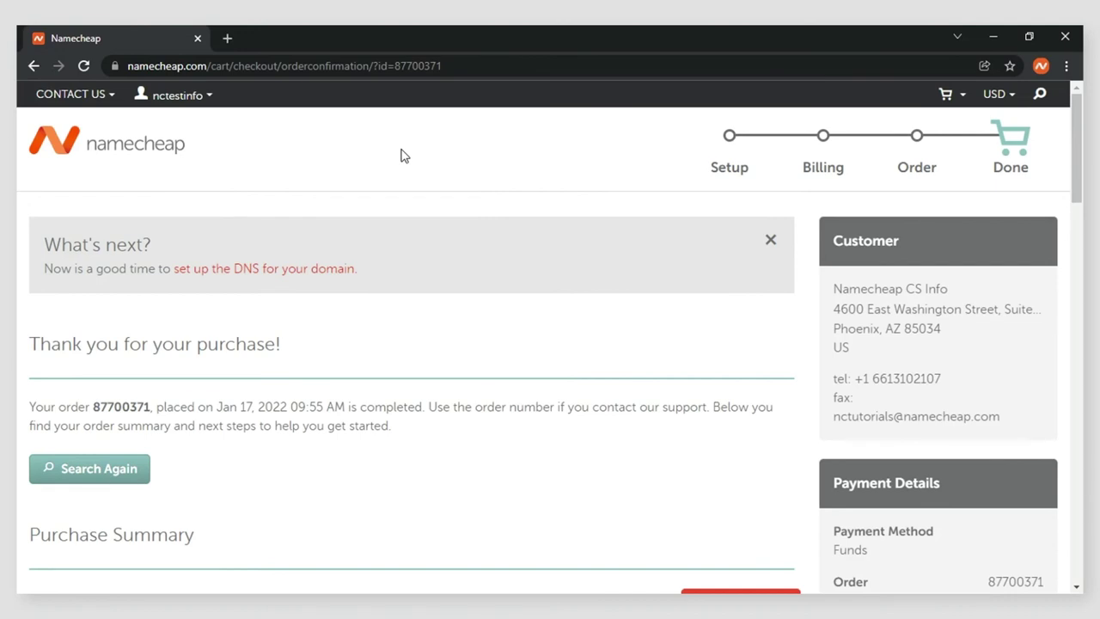
Step: Open Profile > Domain List set to All Products and highlight the domain's awaiting-release note
click(210, 97)
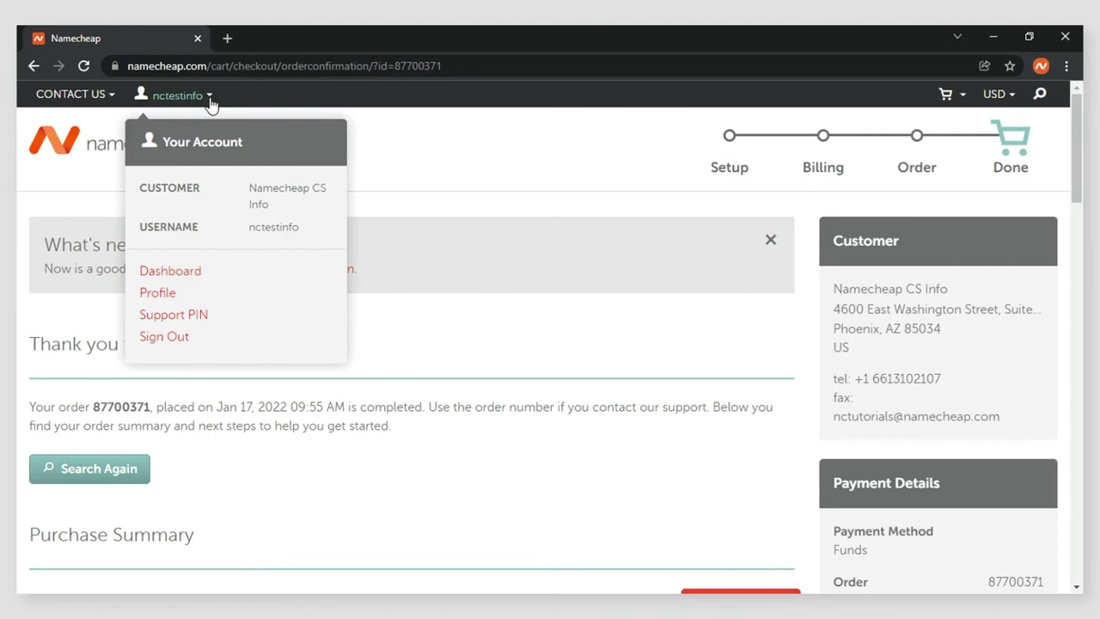
click(158, 293)
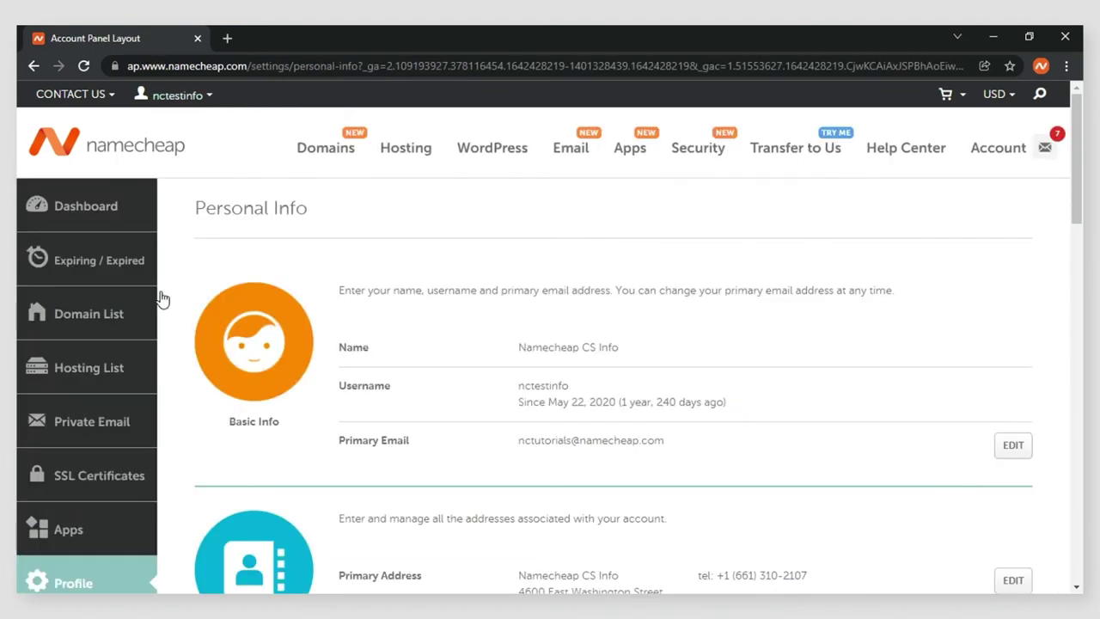
click(102, 320)
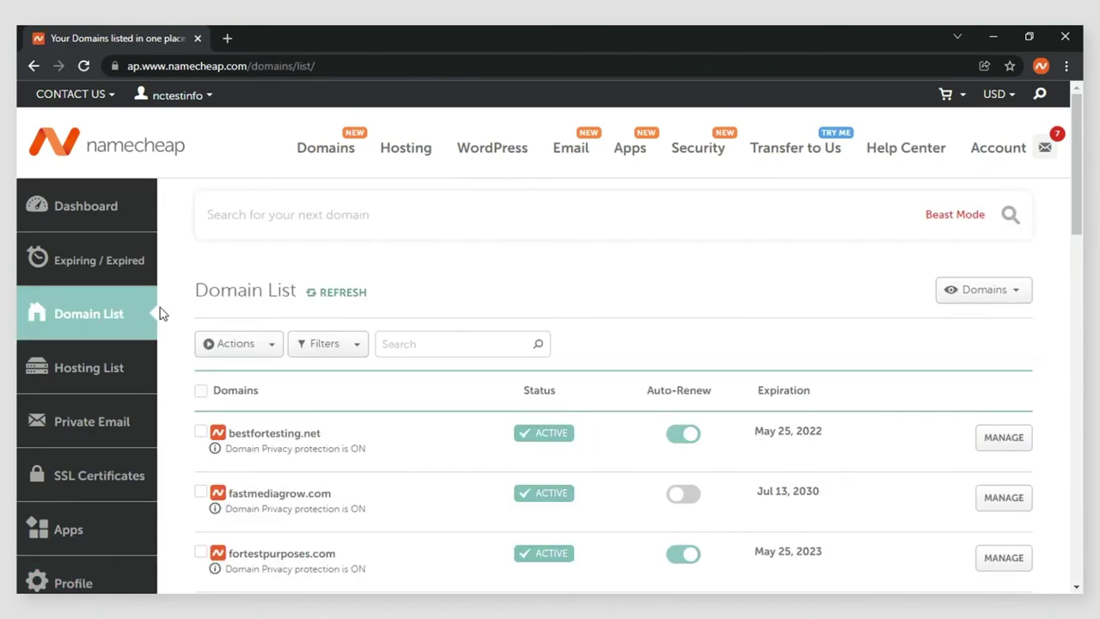
click(1012, 292)
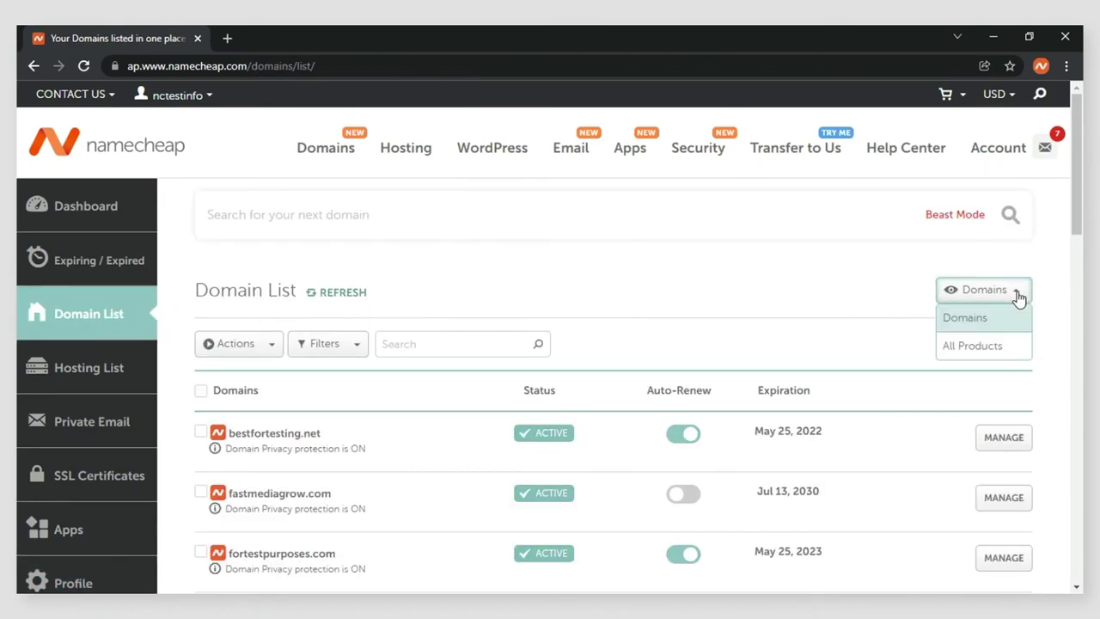
click(973, 346)
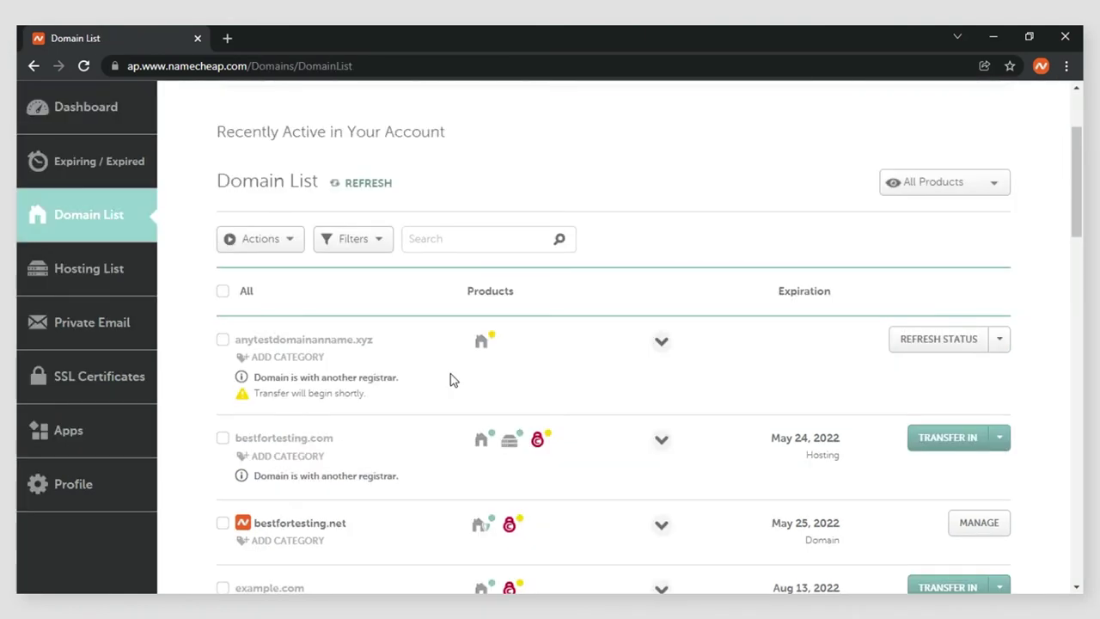
drag(453, 379, 251, 380)
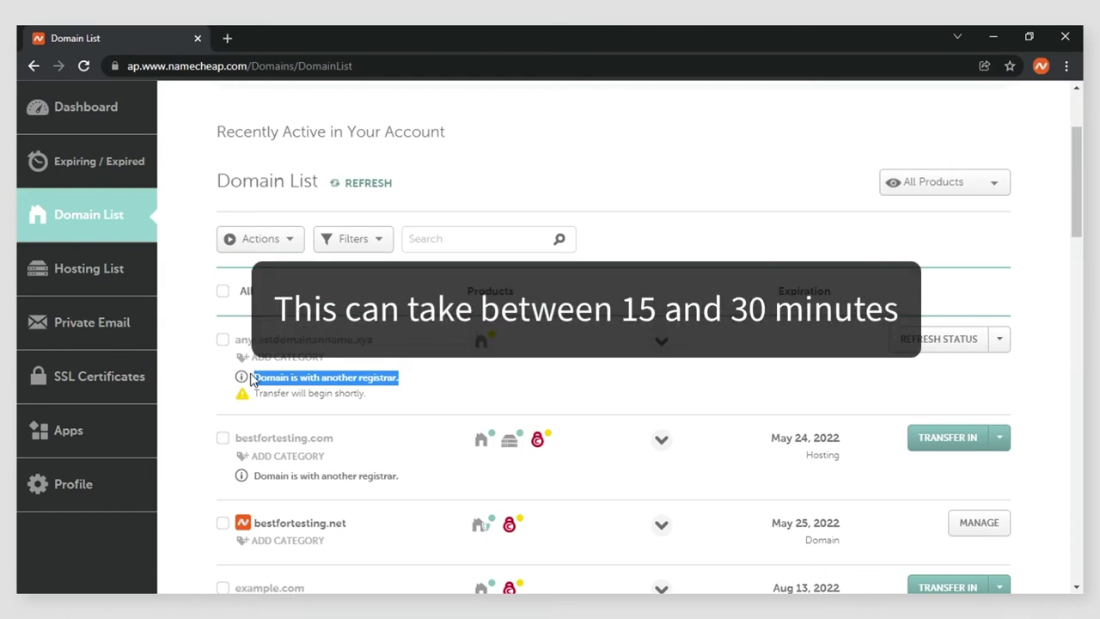
click(435, 393)
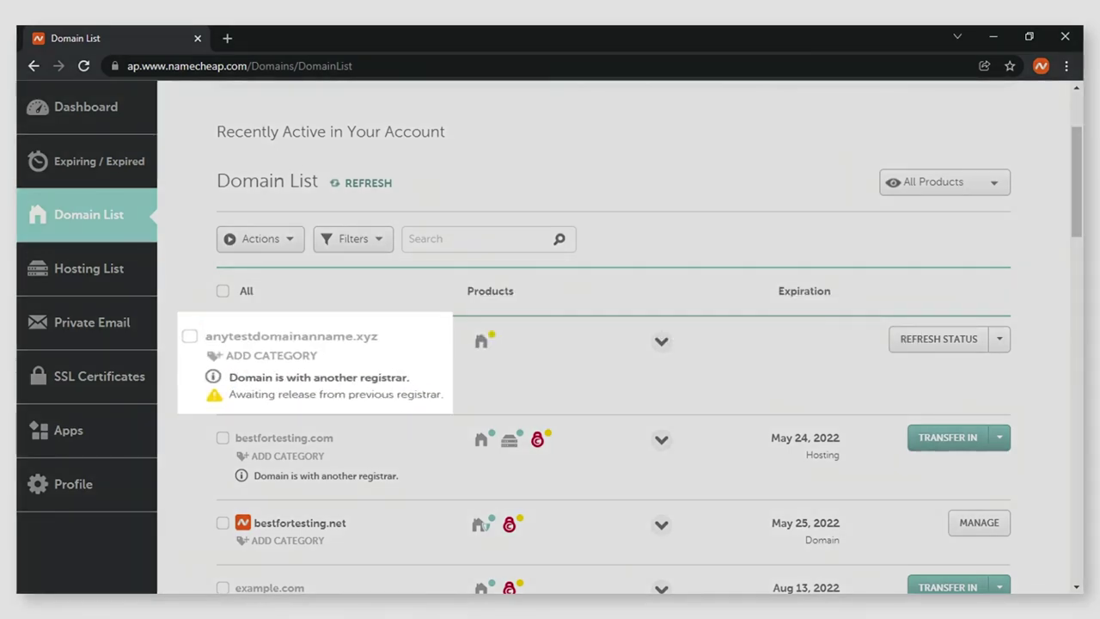